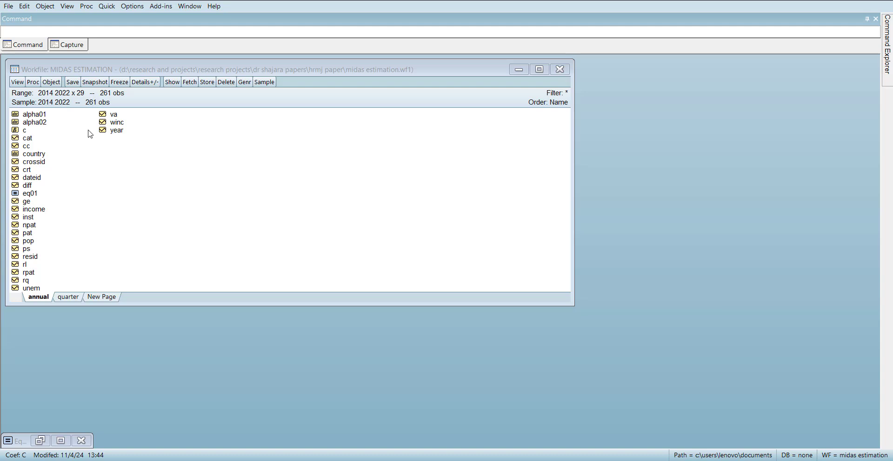
- Open the annual page's series cc, rl, rq, ps, ge and va together as one group
click(20, 147)
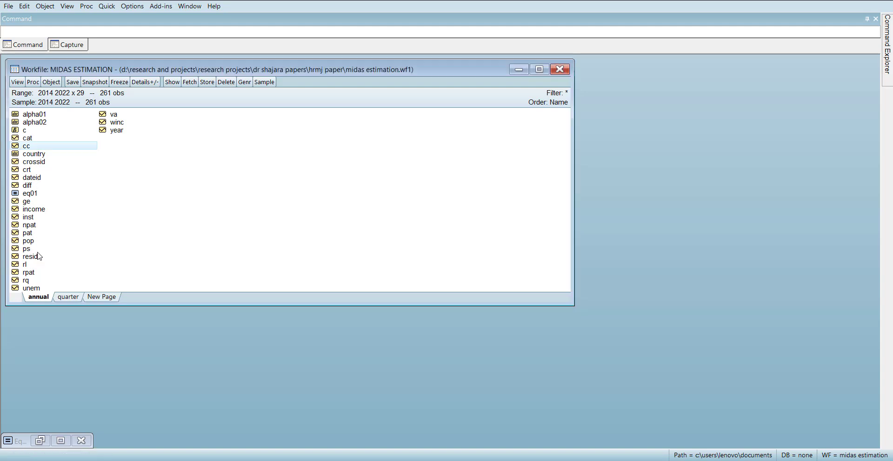
ctrl+click(27, 265)
ctrl+click(28, 281)
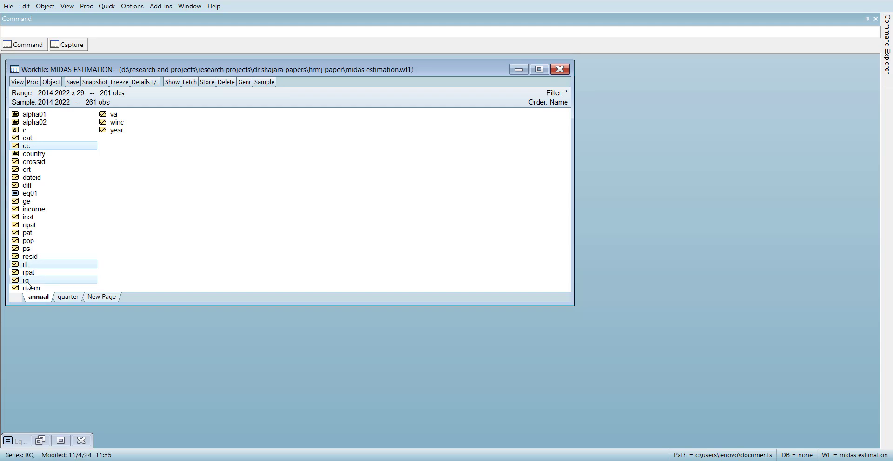
ctrl+click(29, 249)
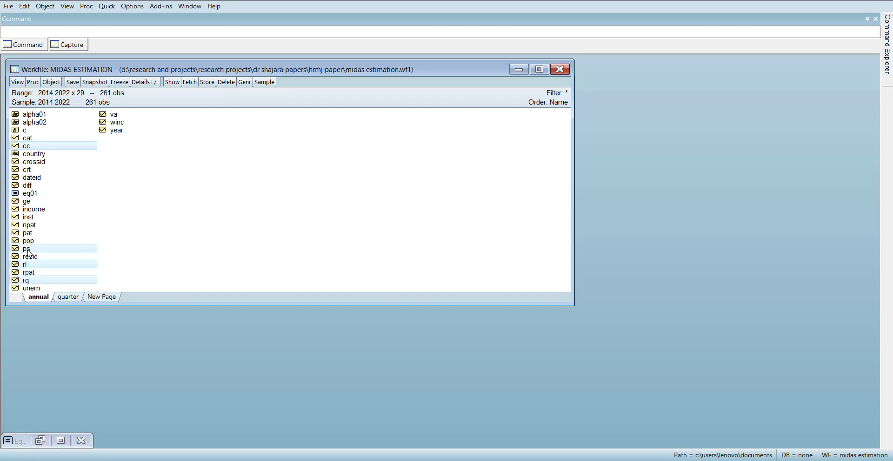
ctrl+click(27, 203)
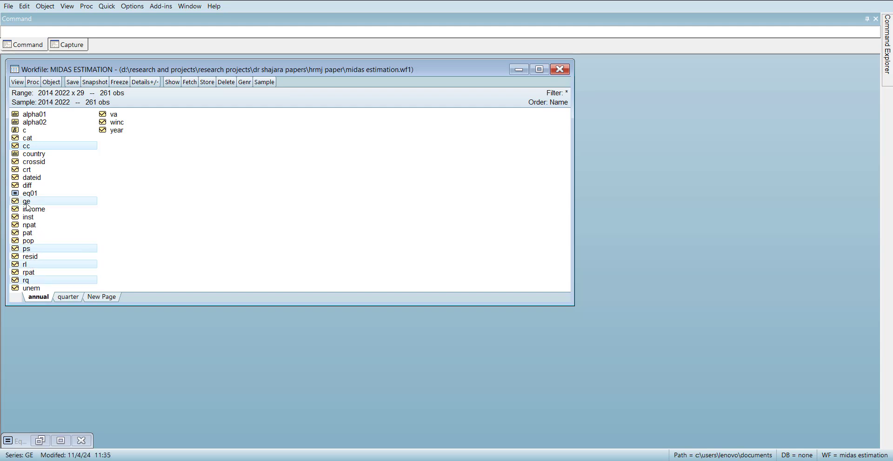
ctrl+click(113, 116)
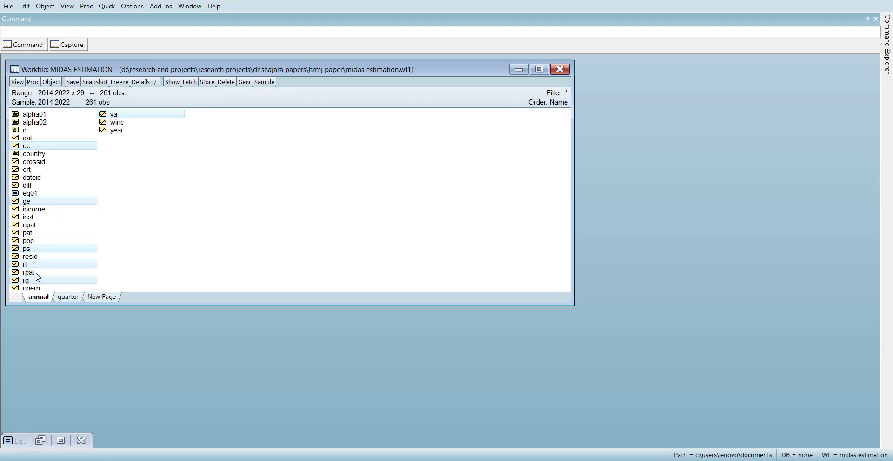
right_click(108, 119)
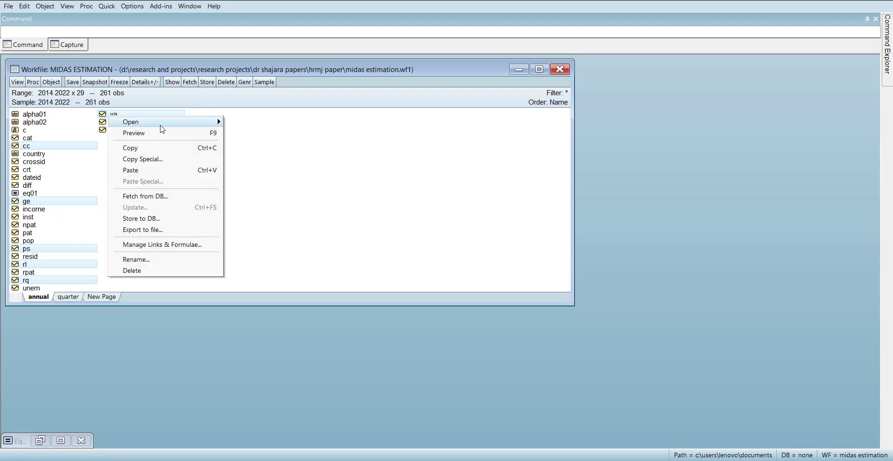
mouse_move(165, 124)
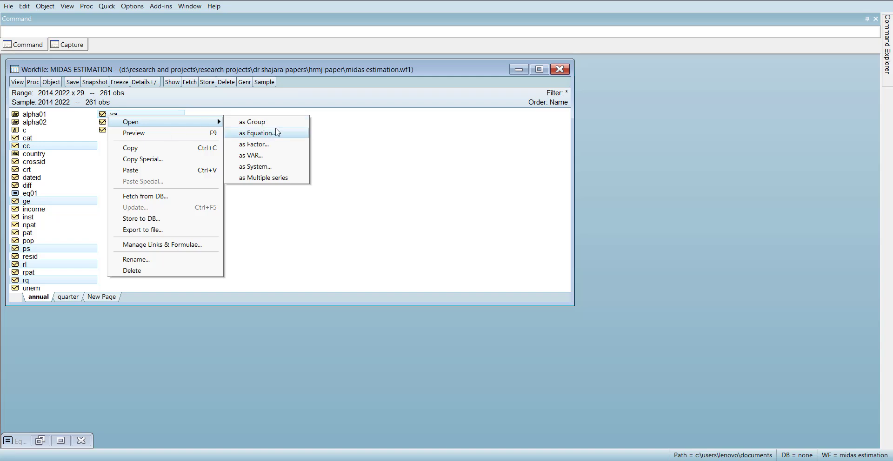
click(285, 124)
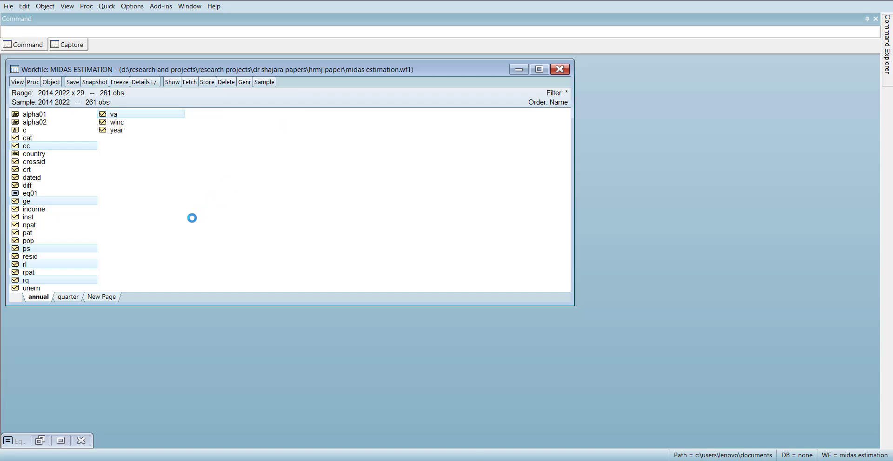
- Widen the group window to fit all six series and look through their observations
drag(315, 207, 365, 116)
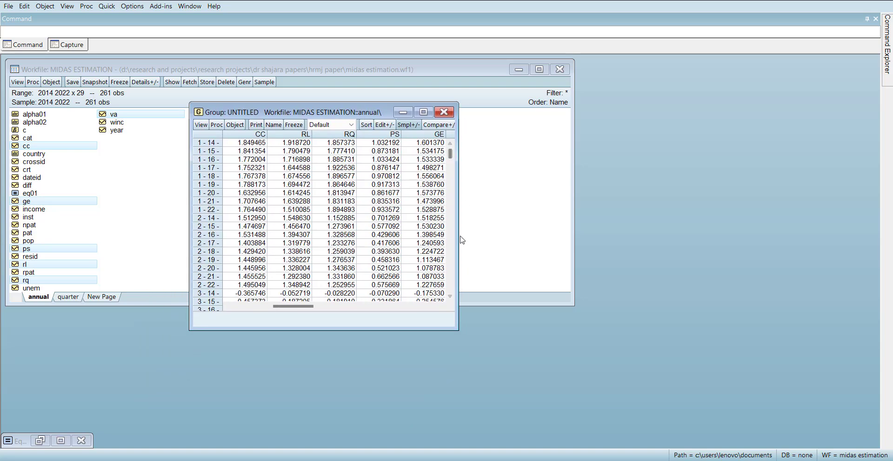
drag(458, 238, 648, 243)
scroll(428, 221, down, 3)
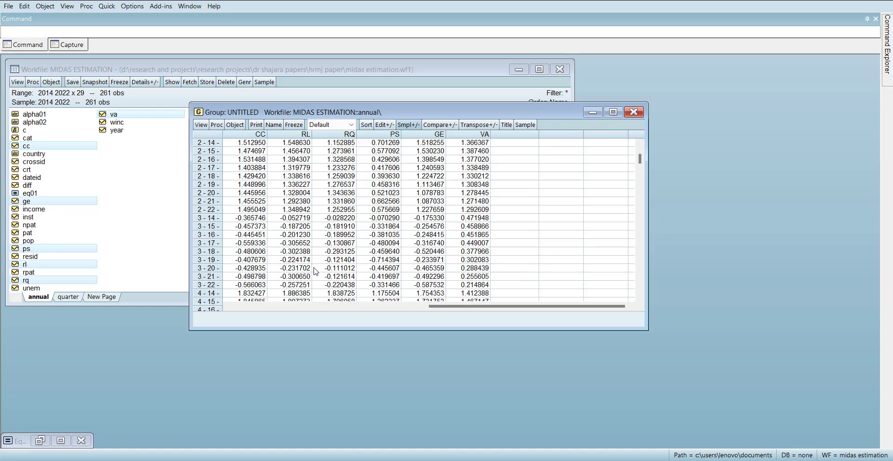
scroll(326, 257, down, 3)
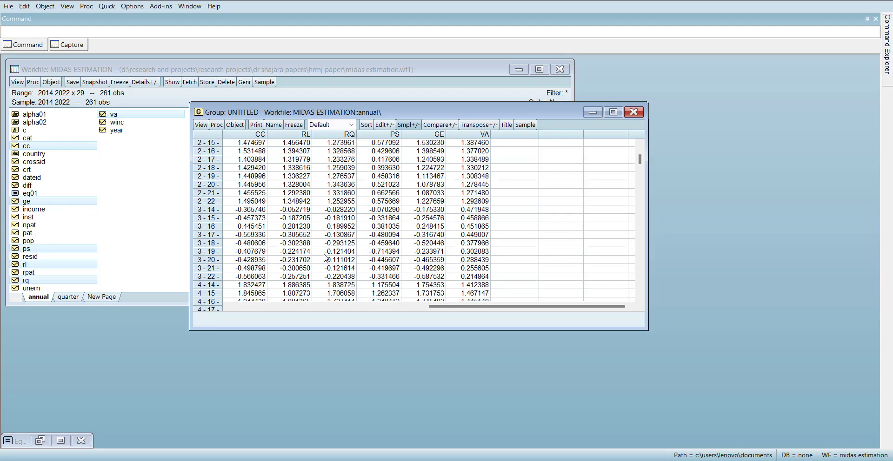
scroll(327, 258, down, 20)
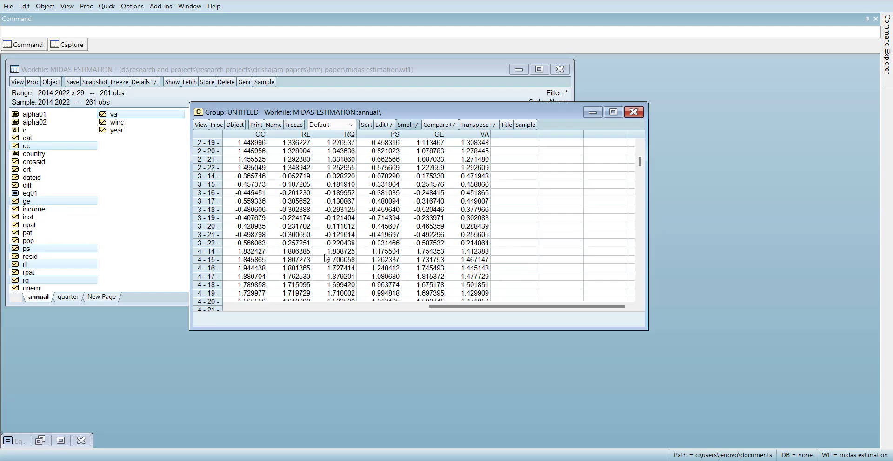
scroll(326, 258, down, 19)
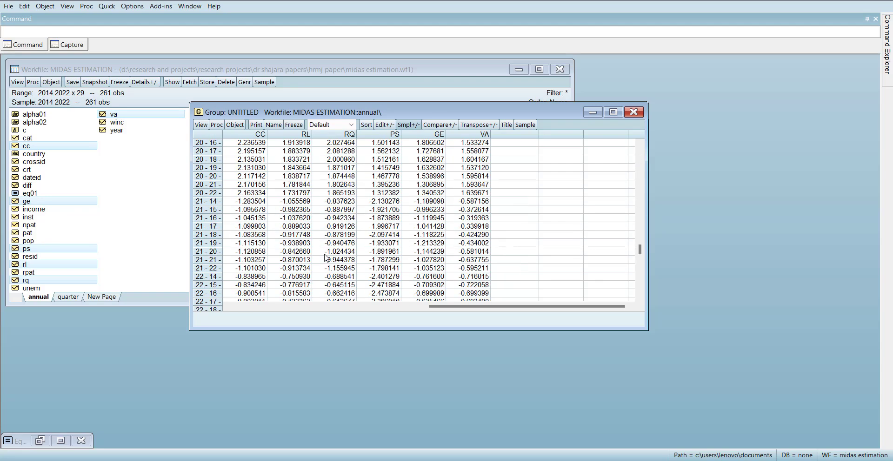
scroll(327, 257, up, 20)
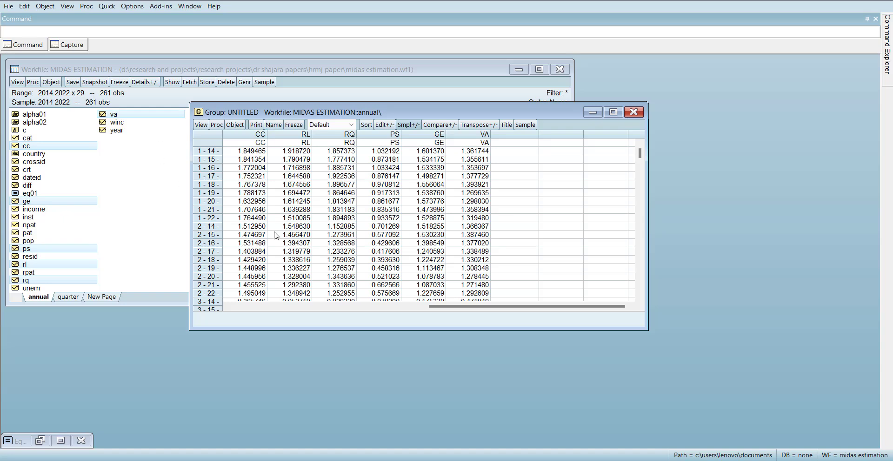
click(461, 364)
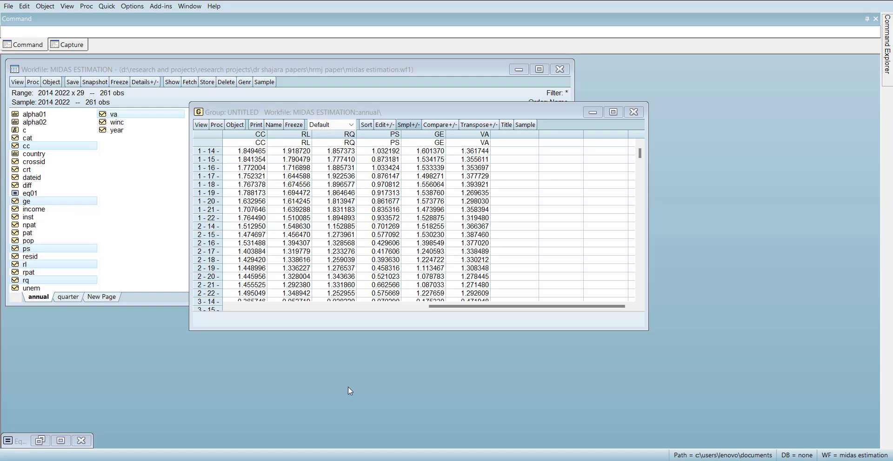
- Start making a factor object from the group of six series
click(201, 125)
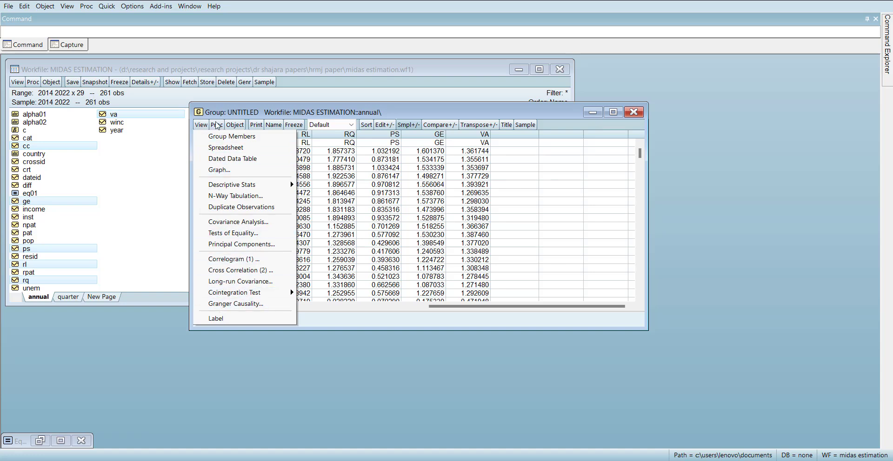
click(217, 125)
click(216, 125)
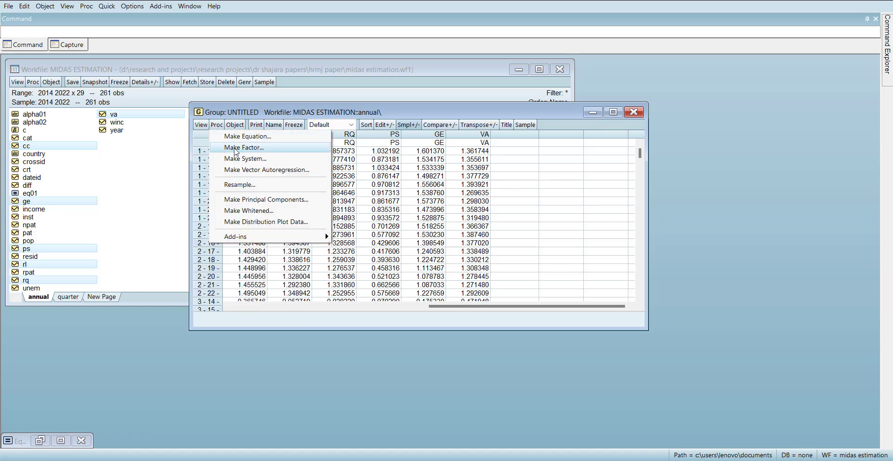
click(235, 148)
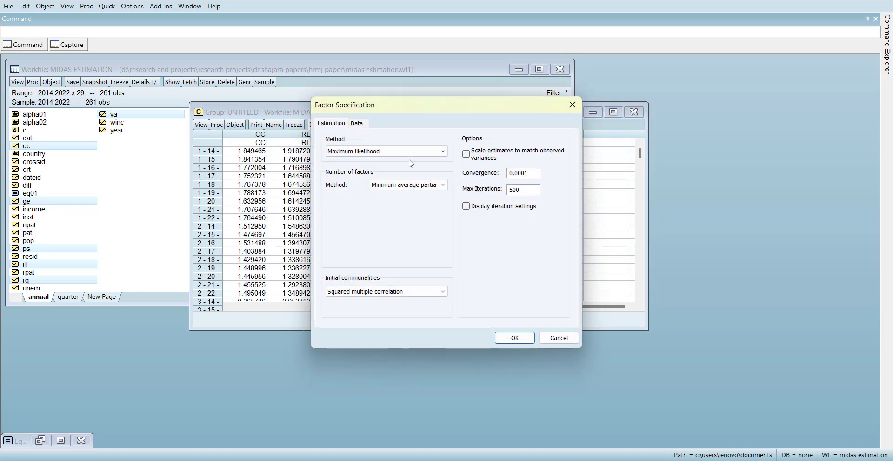
- Examine the covariance type and method choices in the factor specification's data settings
click(366, 131)
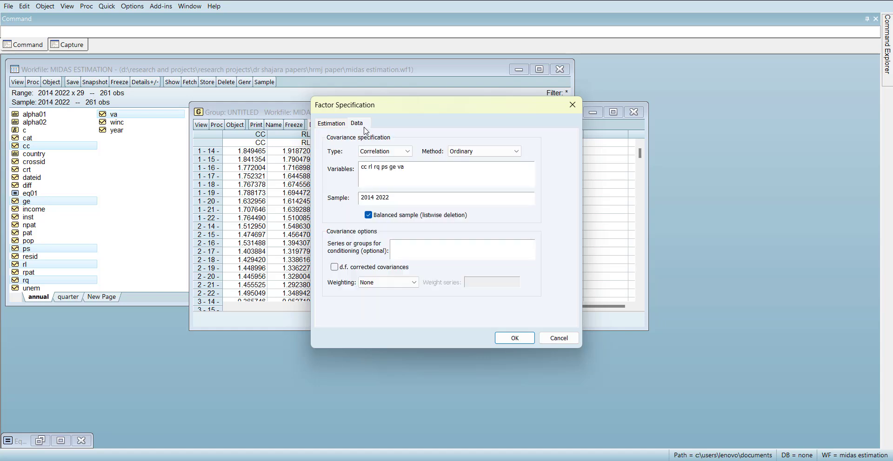
click(406, 152)
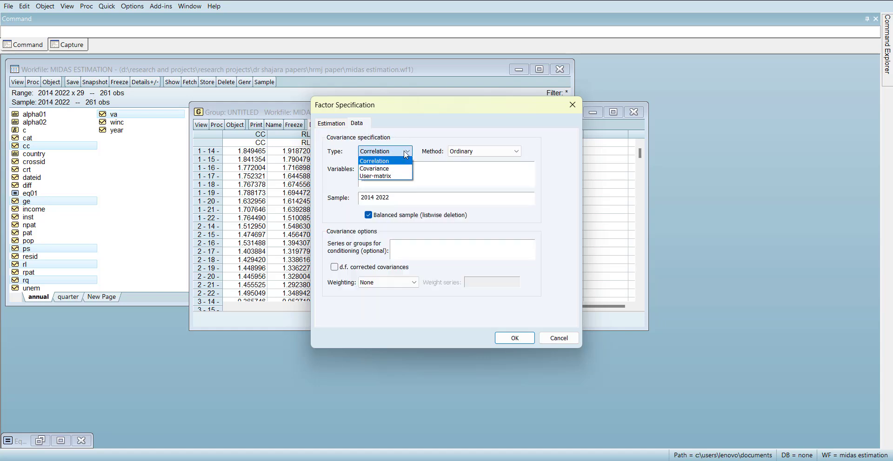
click(403, 150)
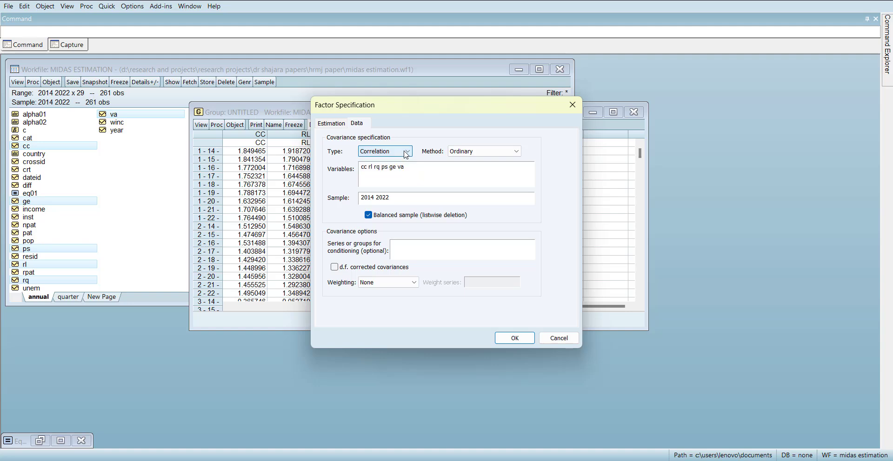
click(338, 129)
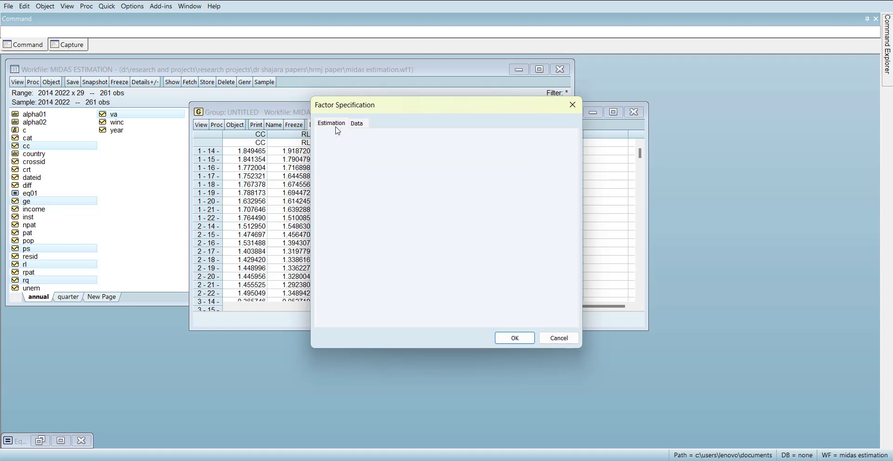
click(357, 126)
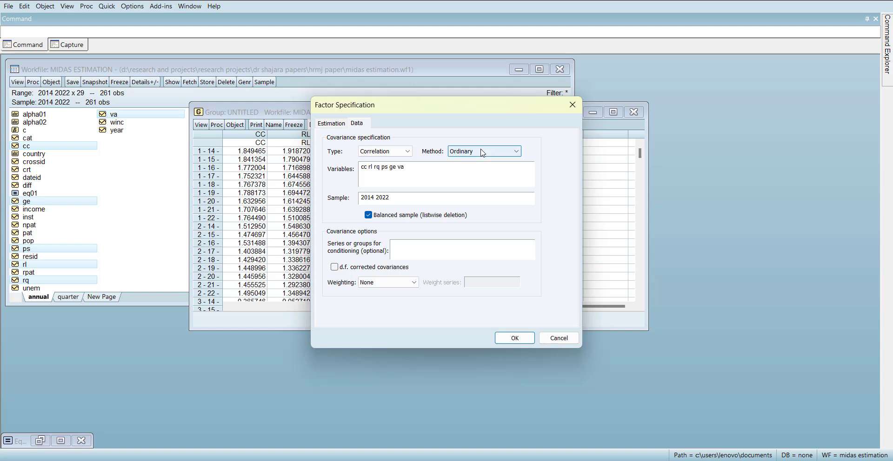
click(497, 151)
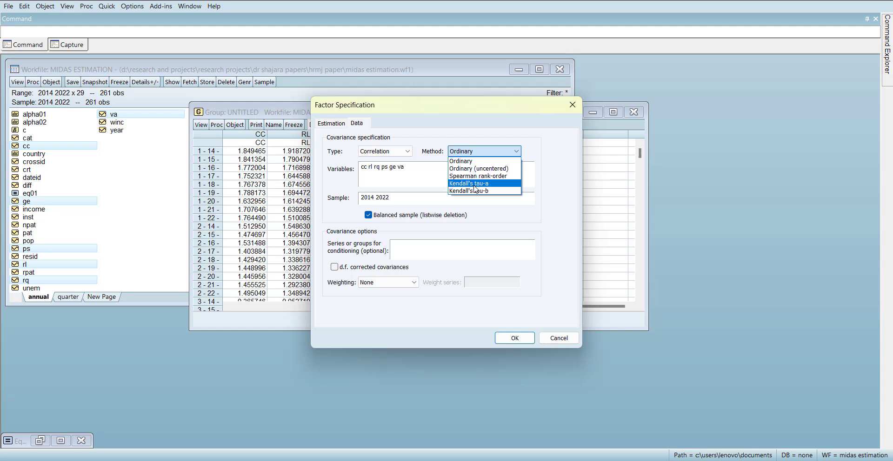
click(450, 135)
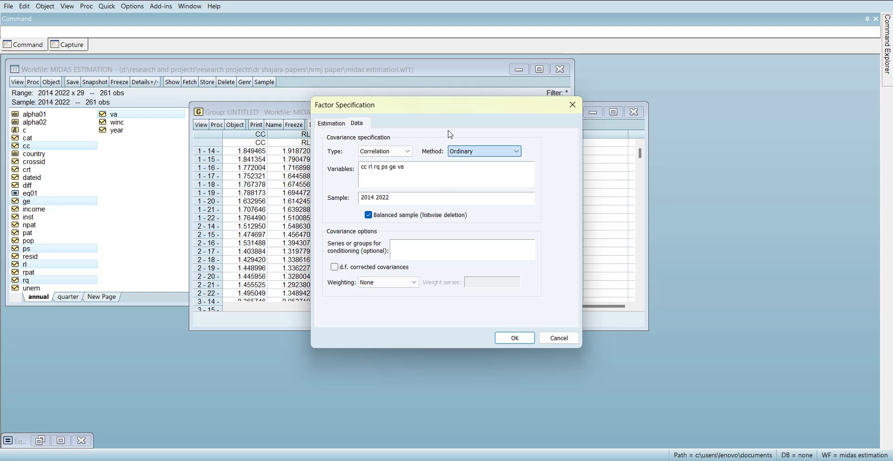
- Set the estimation method to Principal factors and the number-of-factors method to Minimum average partial
click(331, 123)
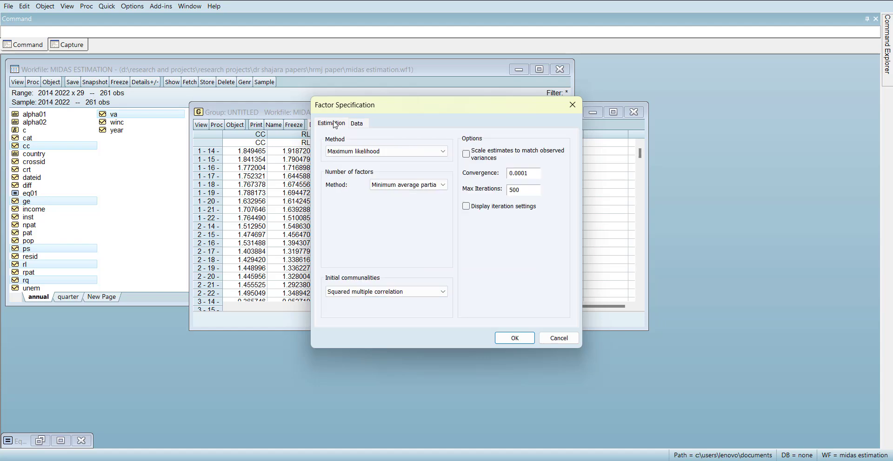
click(409, 151)
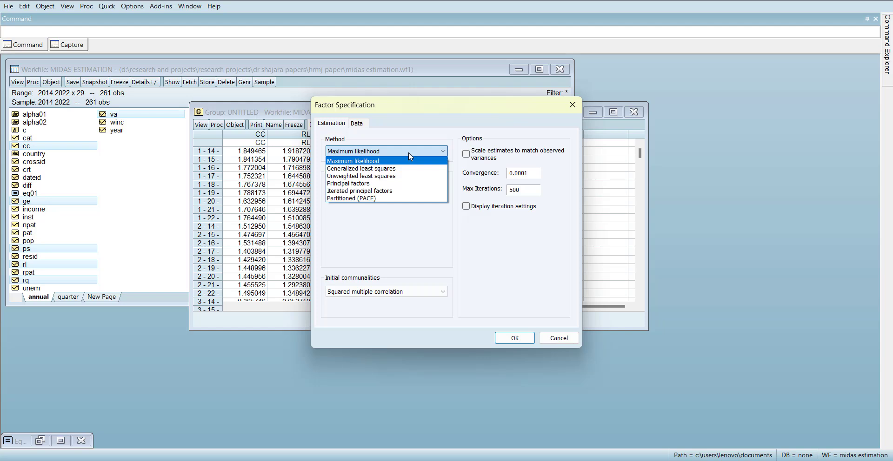
click(388, 184)
click(417, 186)
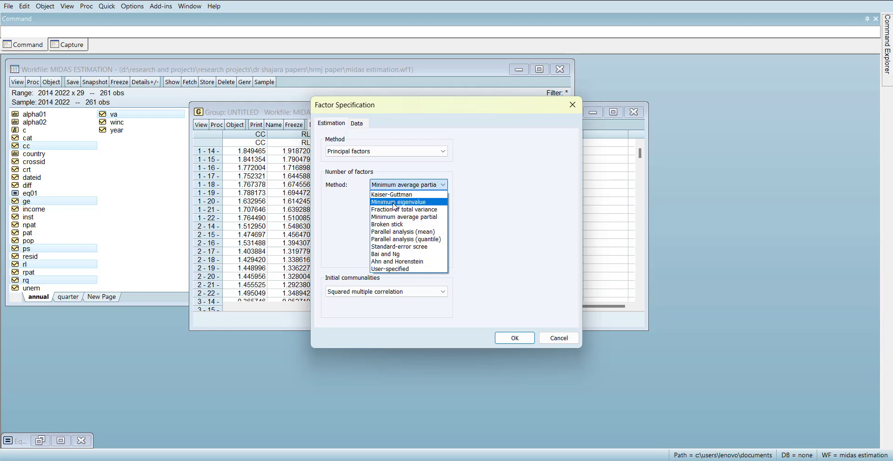
click(419, 217)
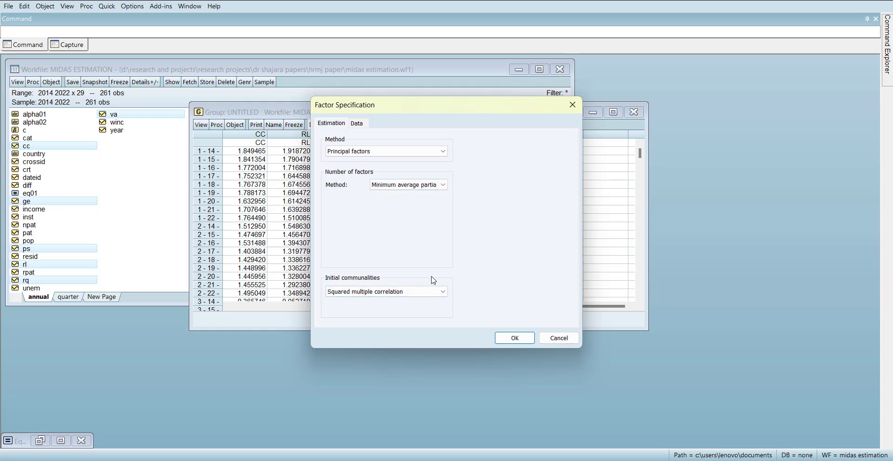
- Keep Squared multiple correlation for the initial communalities, estimate the factor model and maximize its output window
click(443, 292)
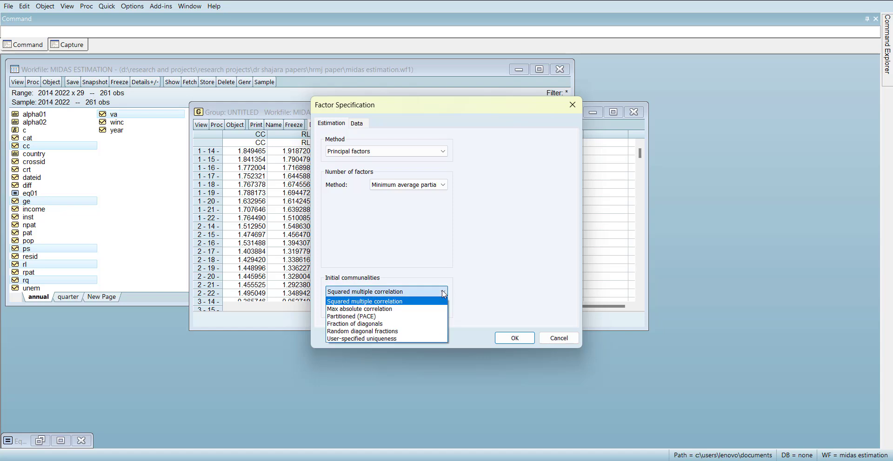
click(443, 293)
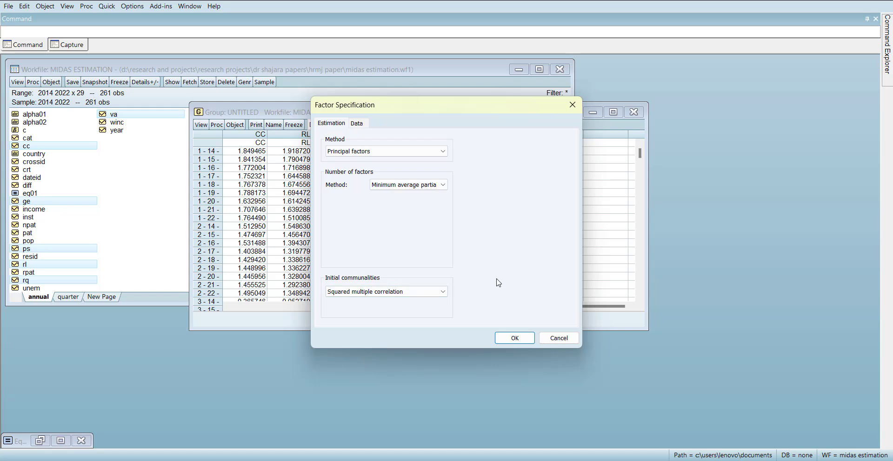
click(412, 152)
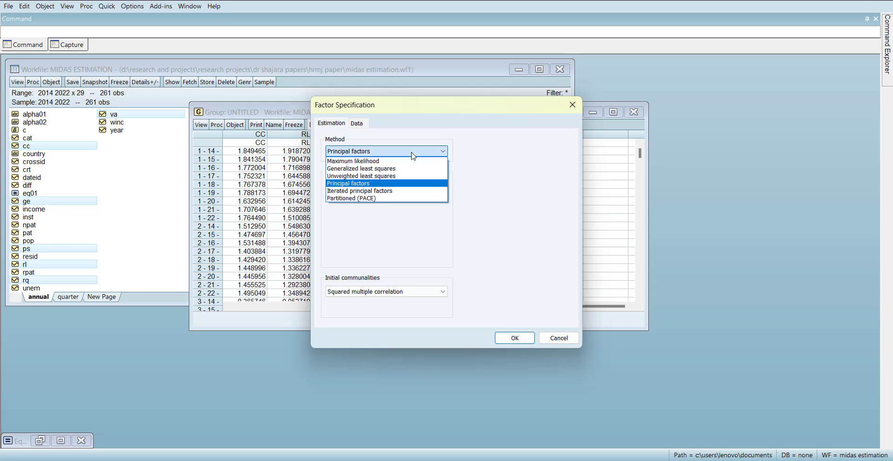
click(412, 154)
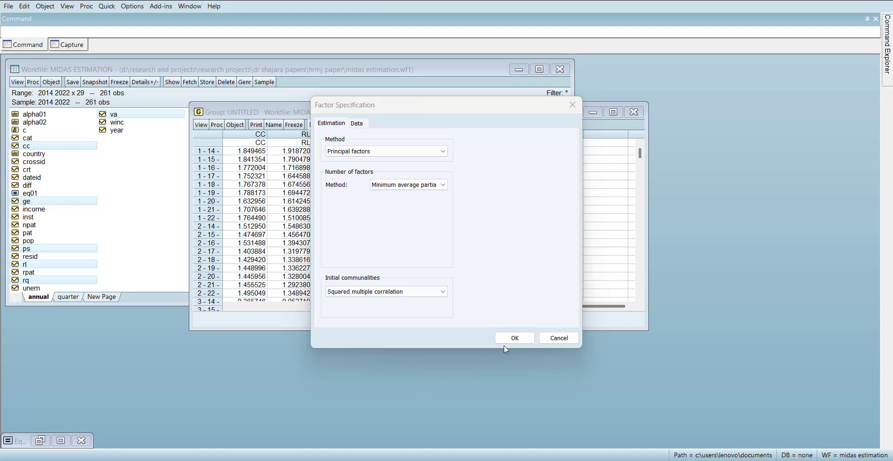
click(516, 337)
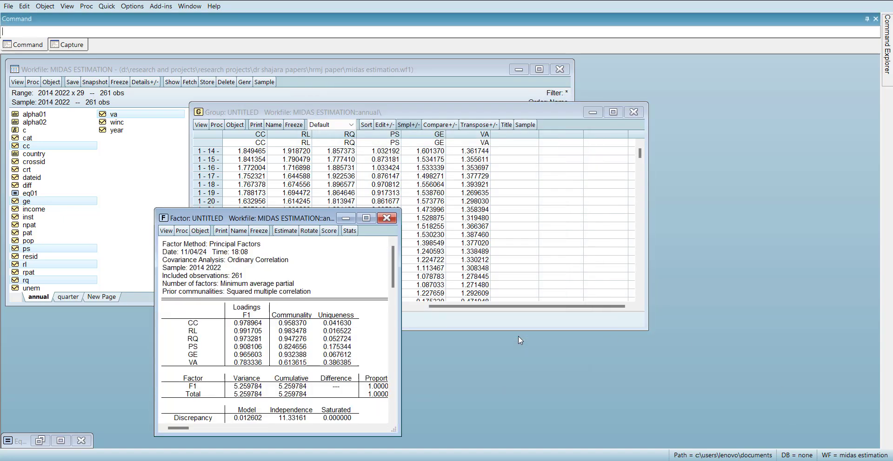
click(367, 219)
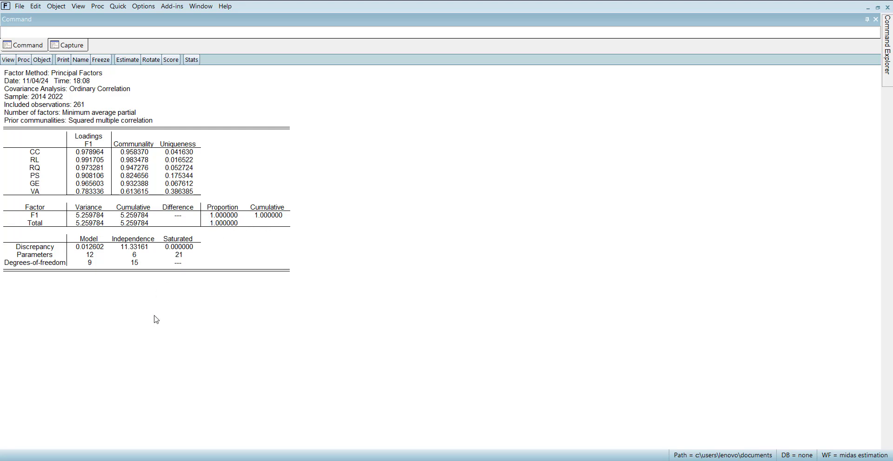
- Review the factor specification's data and estimation settings, and close it without changing anything
click(128, 60)
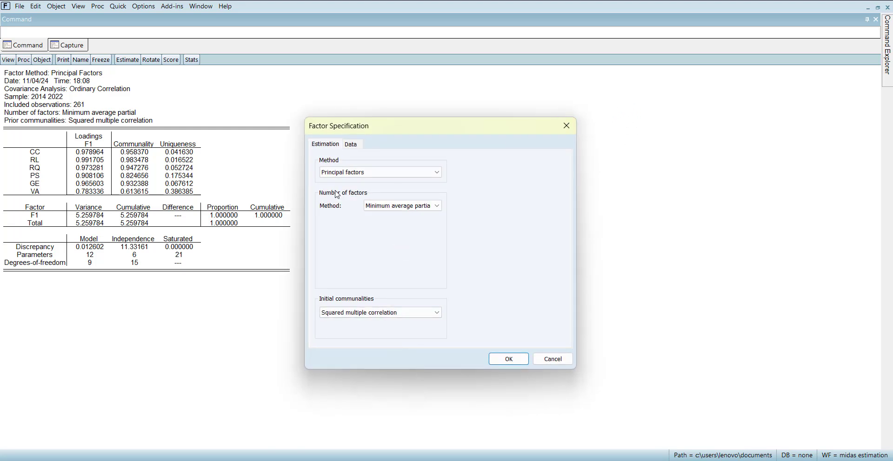
click(351, 144)
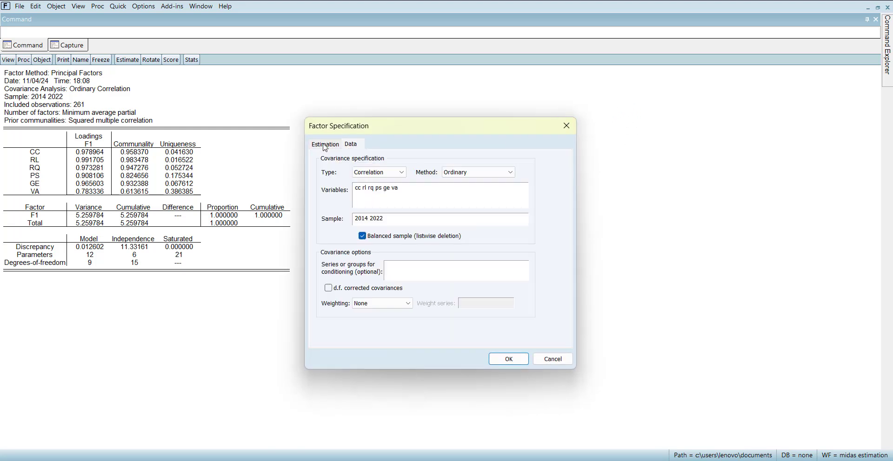
click(324, 144)
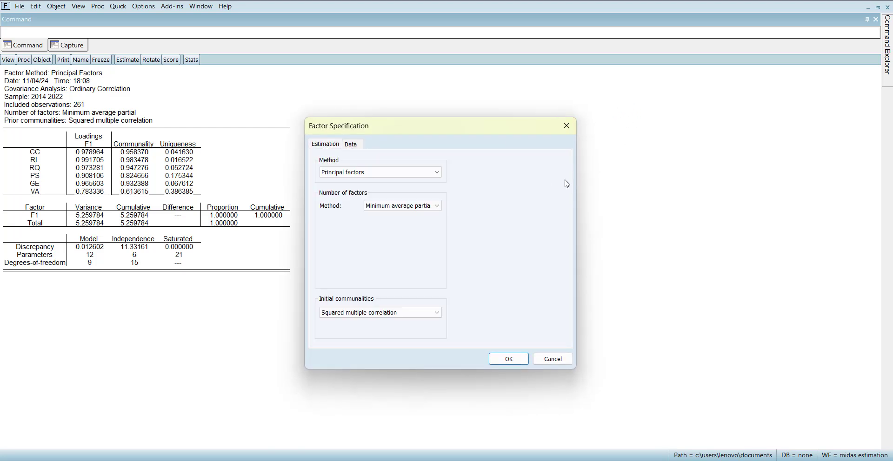
click(566, 126)
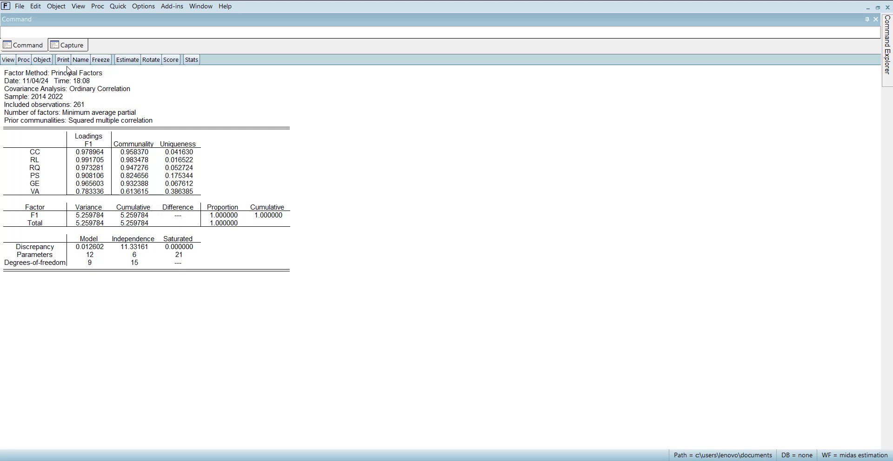
- Display the factor model's estimation output and try to view its rotation results
click(8, 60)
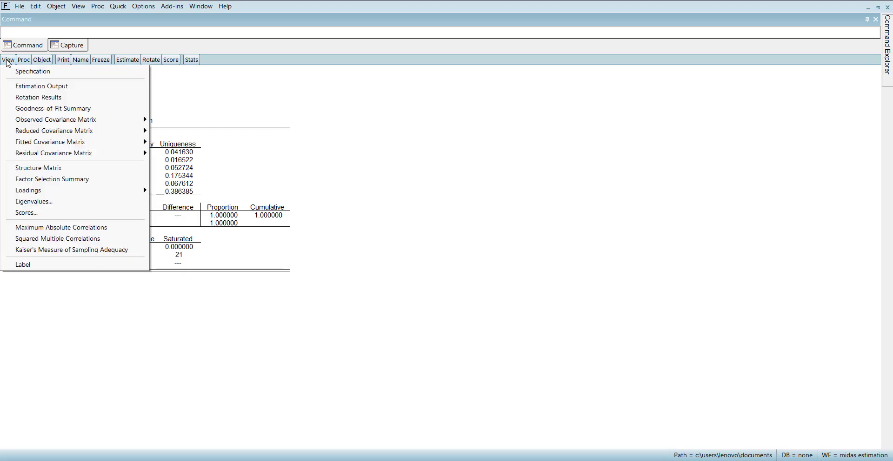
click(82, 92)
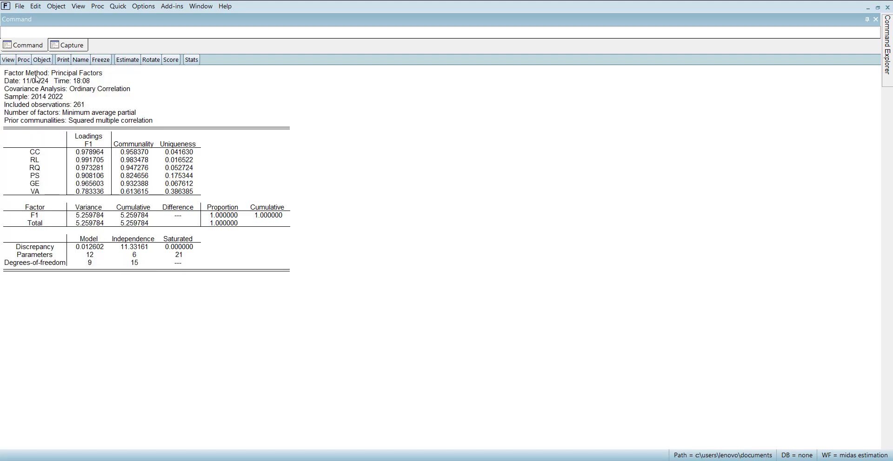
click(8, 60)
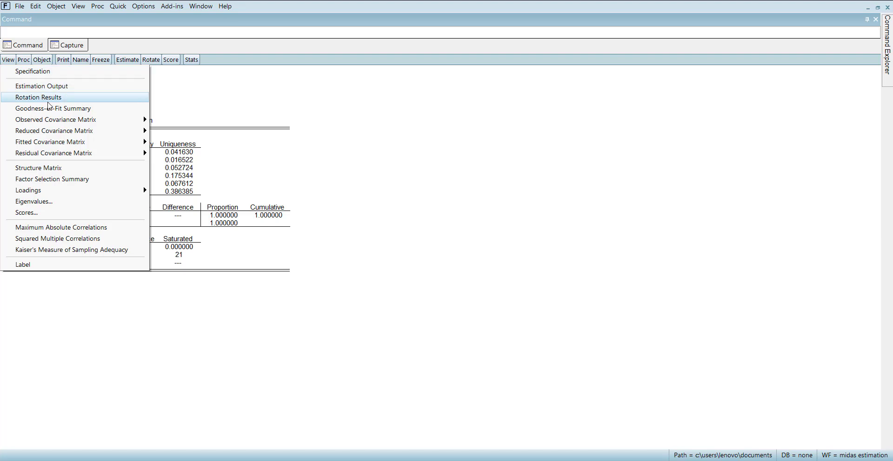
click(62, 99)
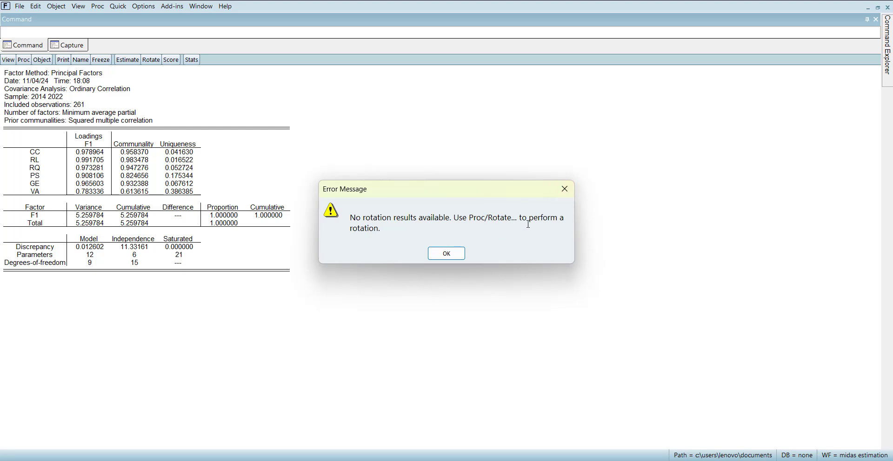
click(565, 190)
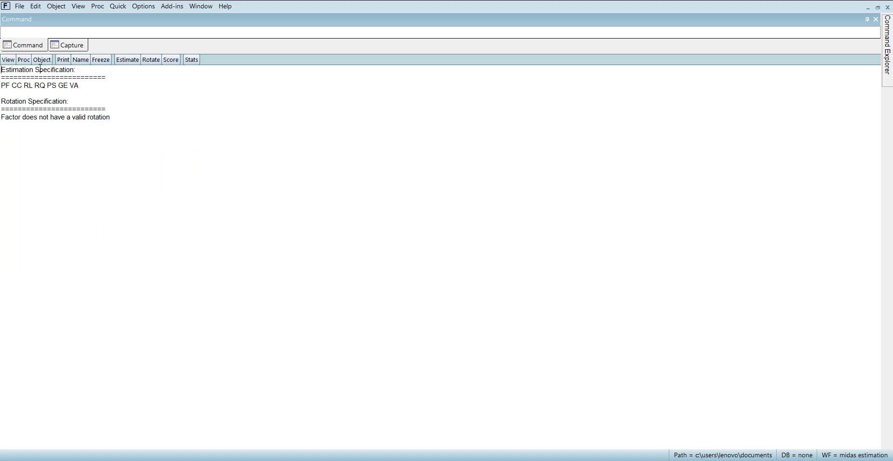
- Display the factor model's goodness-of-fit summary and its structure matrix
click(8, 60)
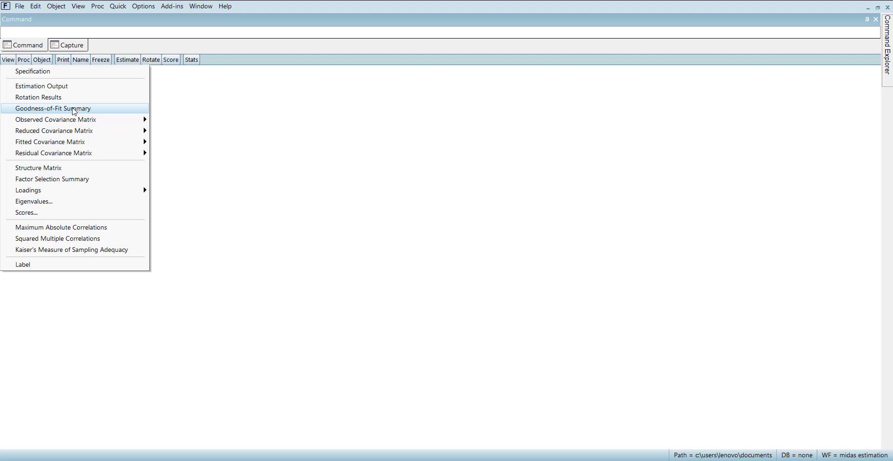
click(73, 110)
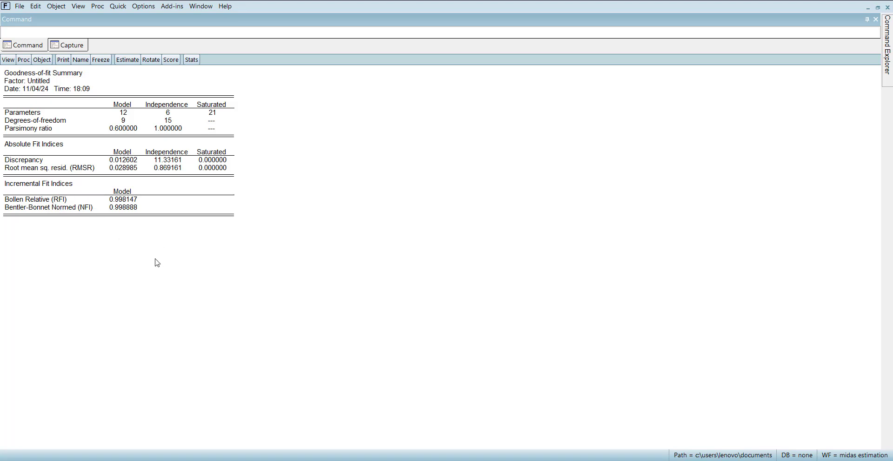
click(8, 60)
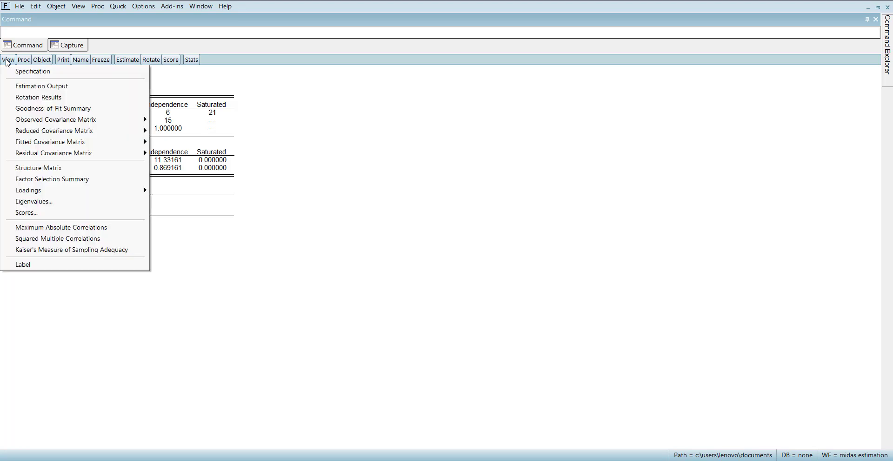
mouse_move(104, 124)
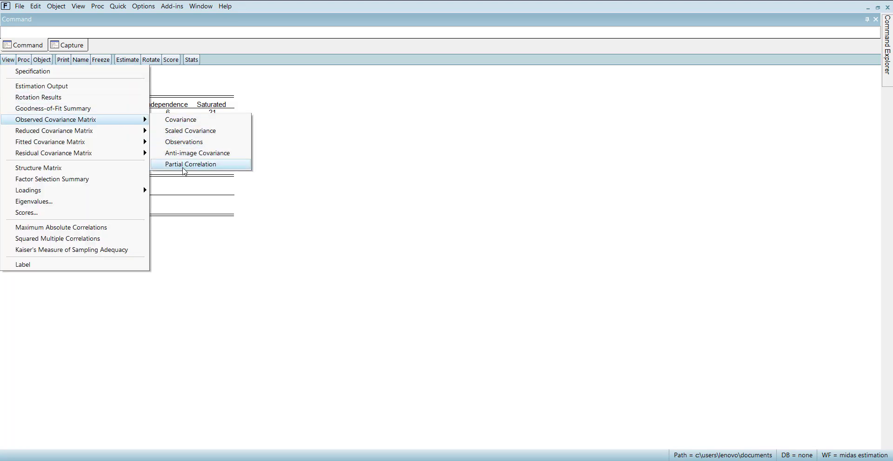
mouse_move(124, 134)
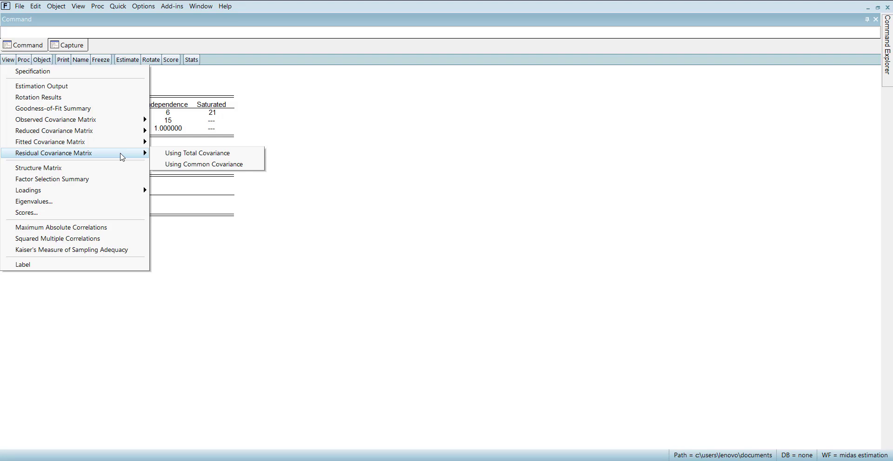
click(99, 169)
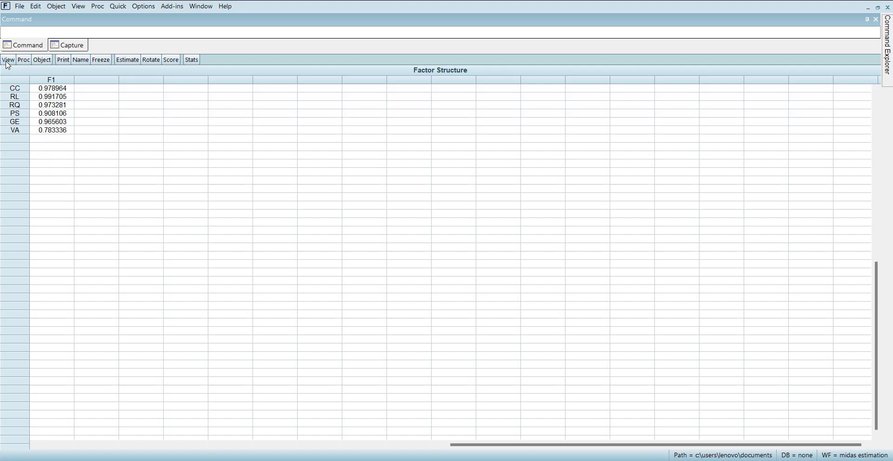
- Try to display the factor selection summary
click(7, 62)
click(117, 184)
click(446, 254)
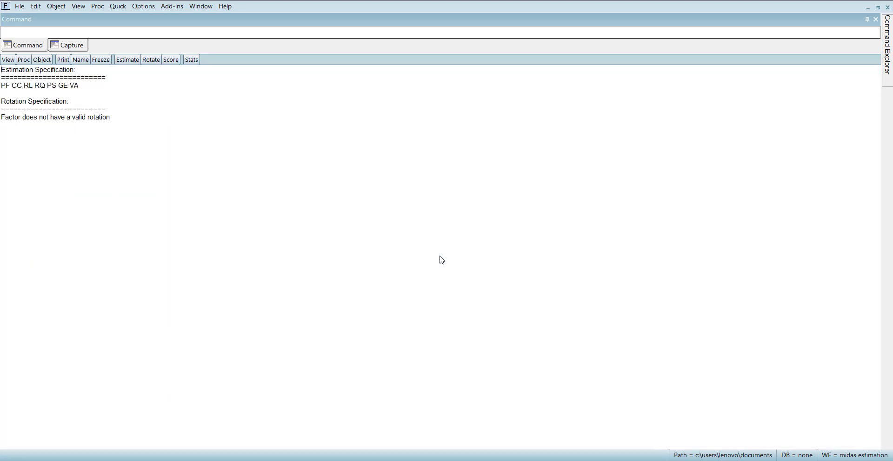
click(8, 60)
click(54, 168)
- Display the factor model's loadings matrix and its unrotated loadings matrix
click(8, 60)
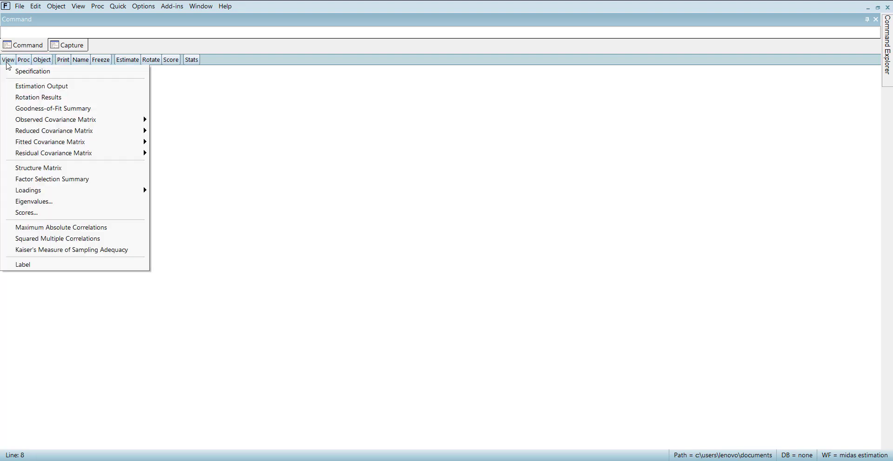
mouse_move(124, 190)
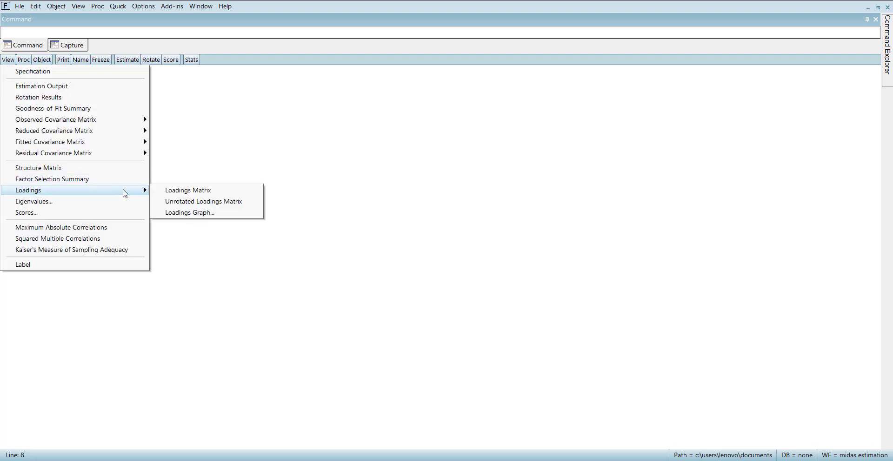
click(186, 192)
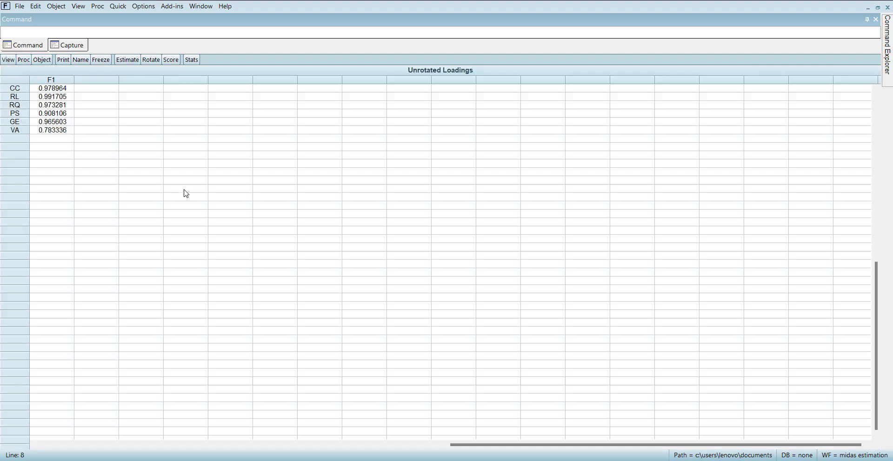
click(8, 60)
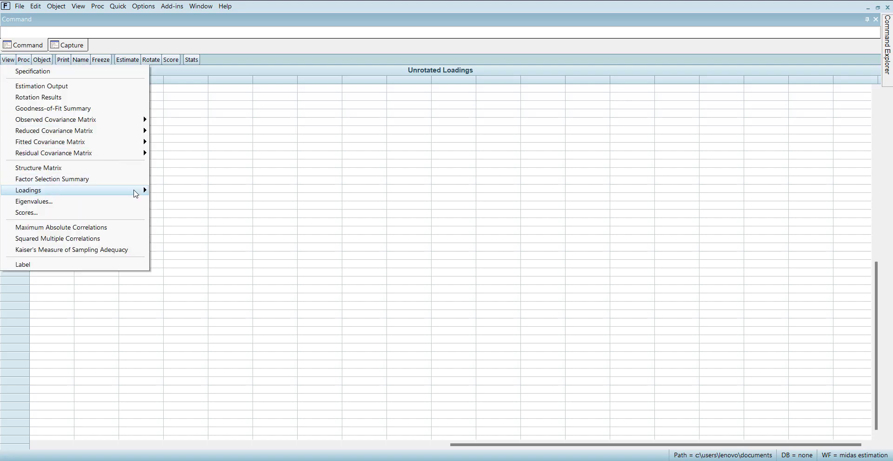
mouse_move(135, 193)
click(227, 203)
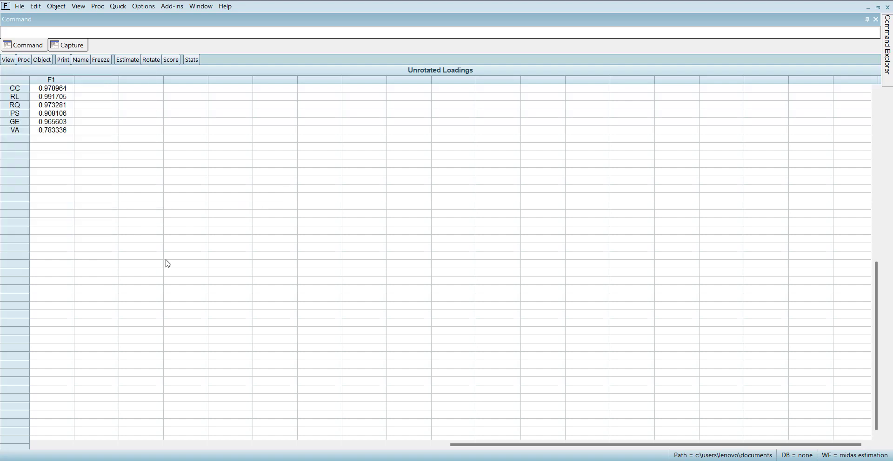
- Try to display the loadings graph of the factor model
click(7, 60)
mouse_move(121, 191)
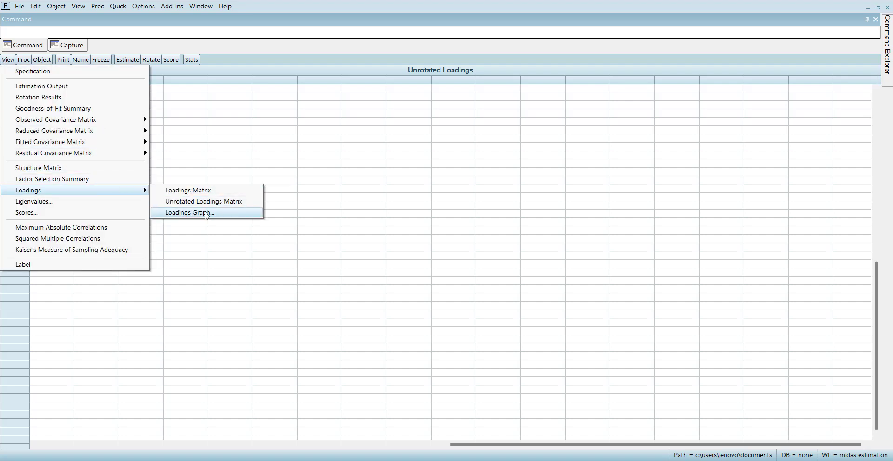
click(207, 213)
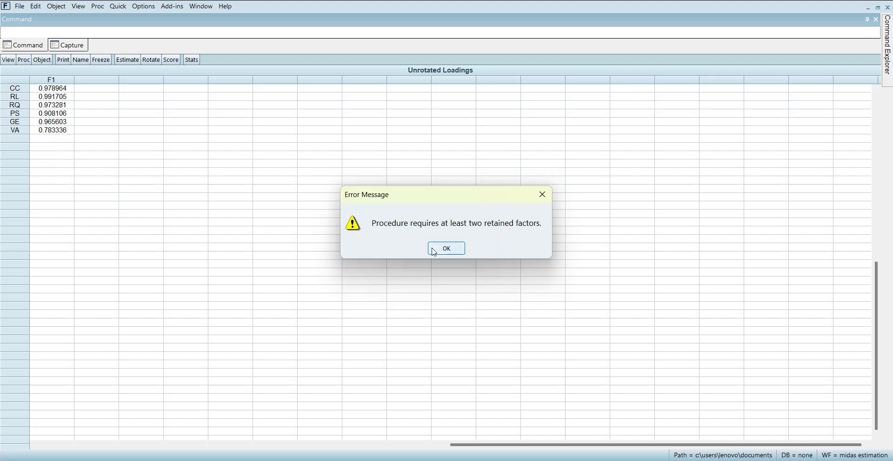
click(433, 251)
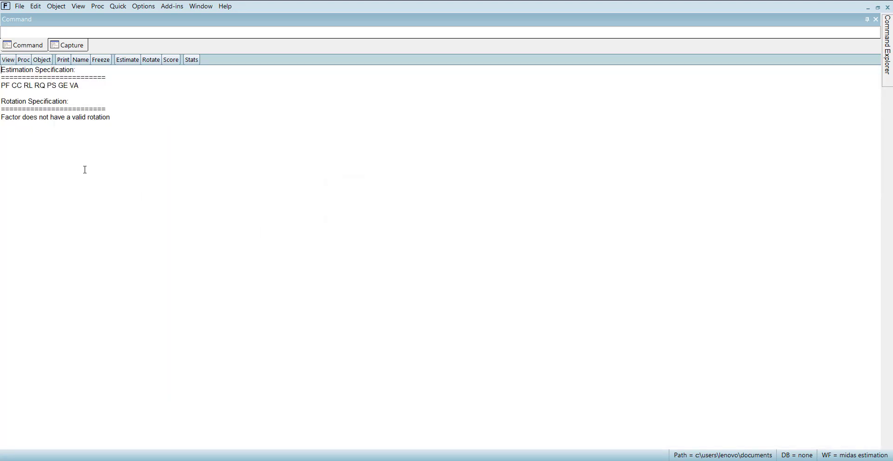
- Display the eigenvalues of the observed matrix as a graph with only the scree plot
click(8, 60)
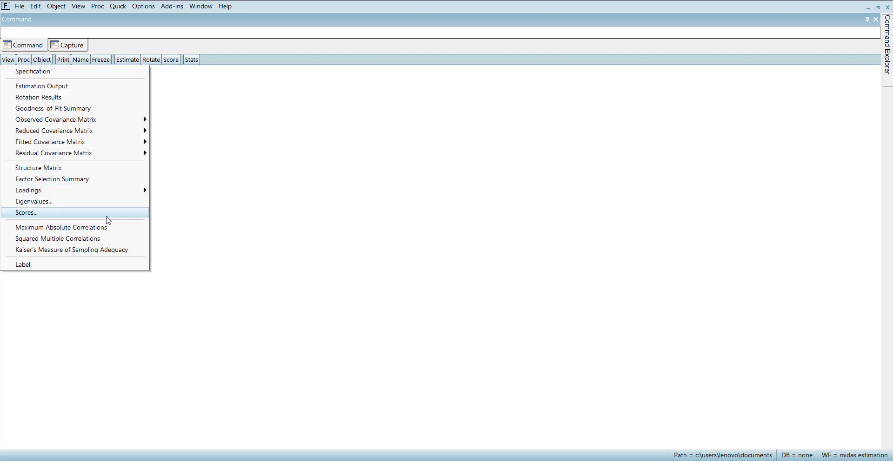
click(105, 203)
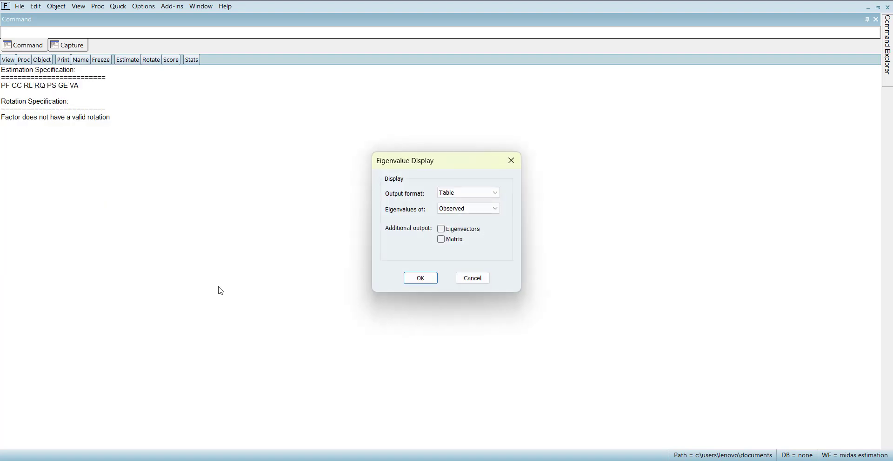
click(485, 194)
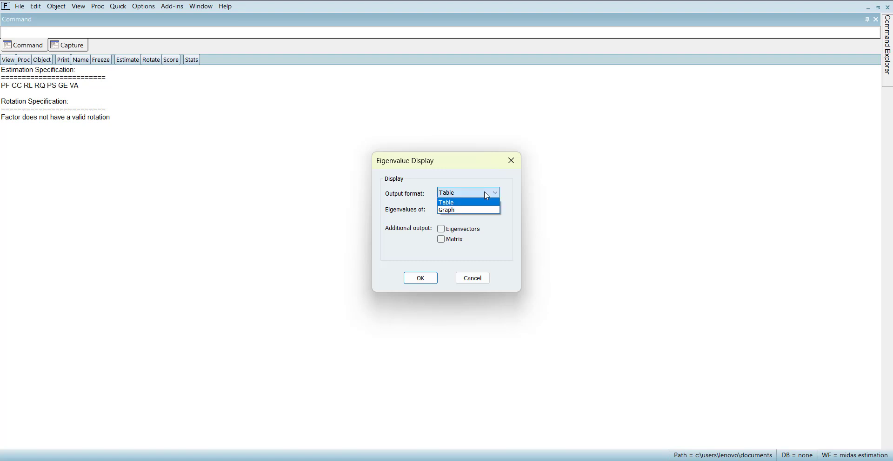
click(460, 213)
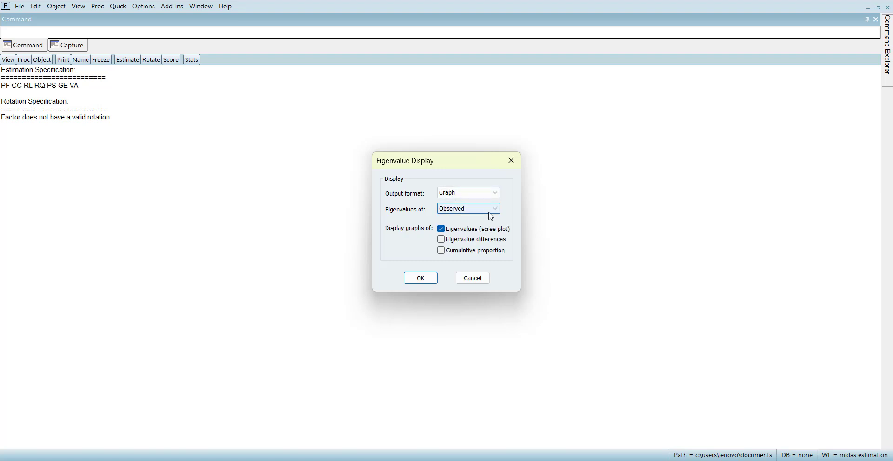
click(421, 278)
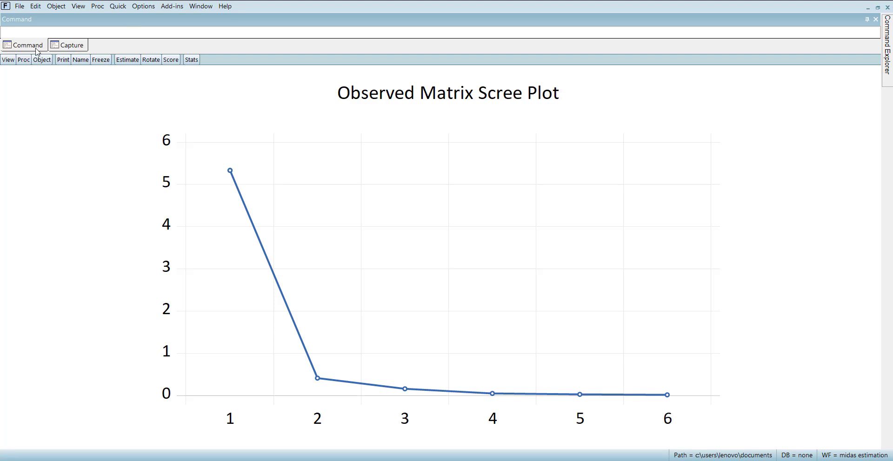
- Display the observed matrix eigenvalues as graphs of the scree plot, eigenvalue differences and cumulative proportion
click(7, 60)
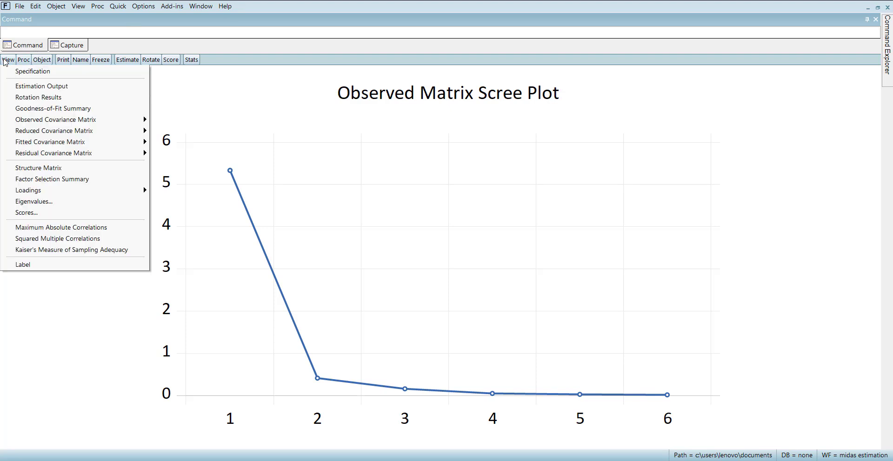
click(126, 203)
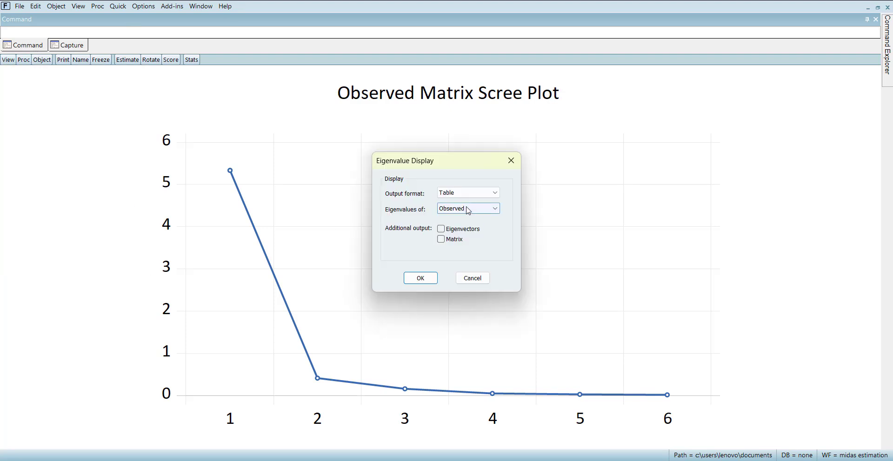
click(465, 192)
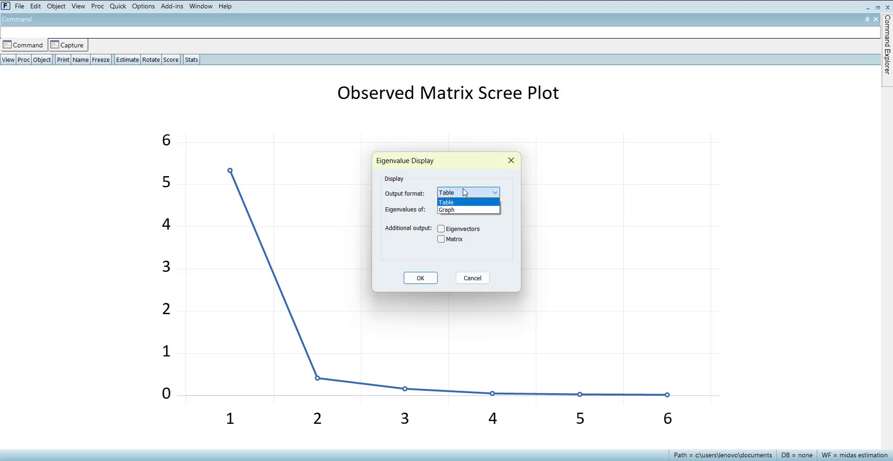
click(452, 210)
click(442, 241)
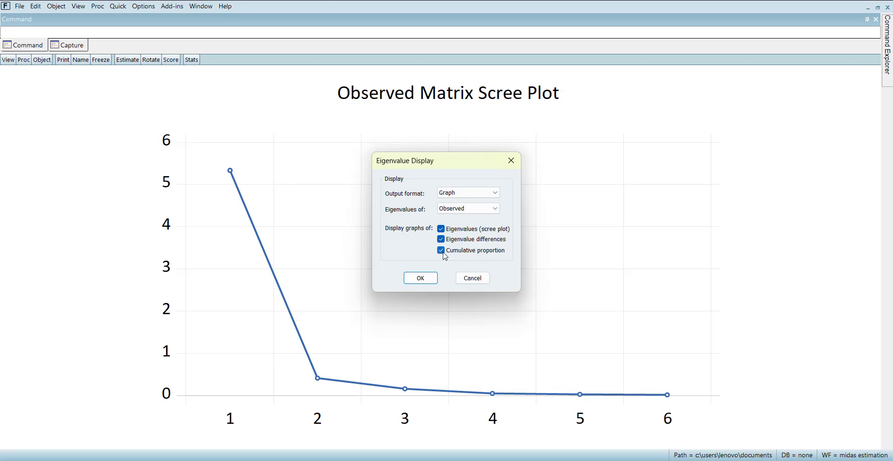
click(419, 278)
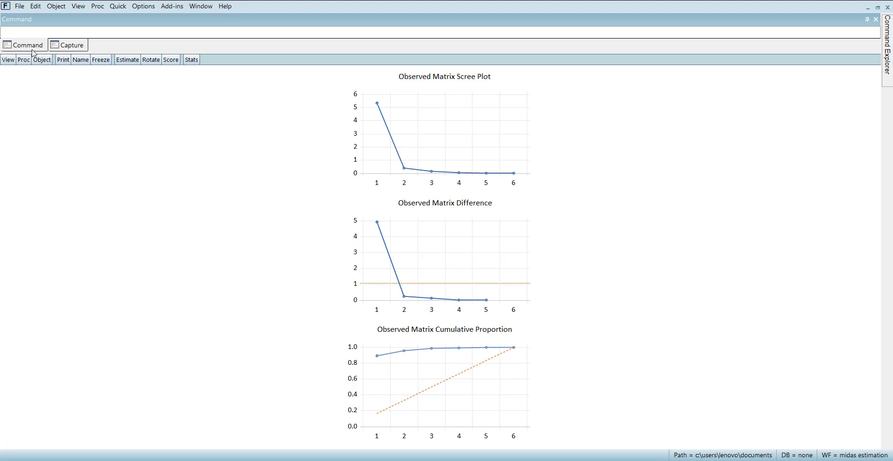
- Display the factor scores as a table summary with exact coefficients, the Regression method, estimation moments and the sample 2014 2022
click(8, 60)
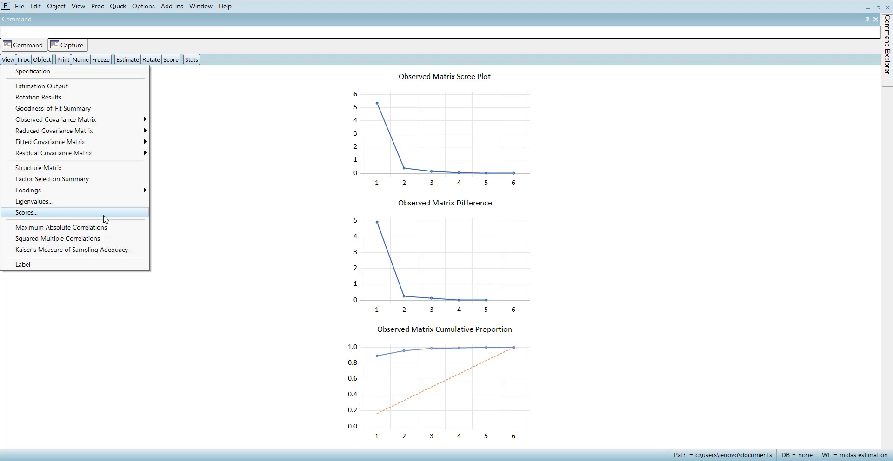
click(104, 216)
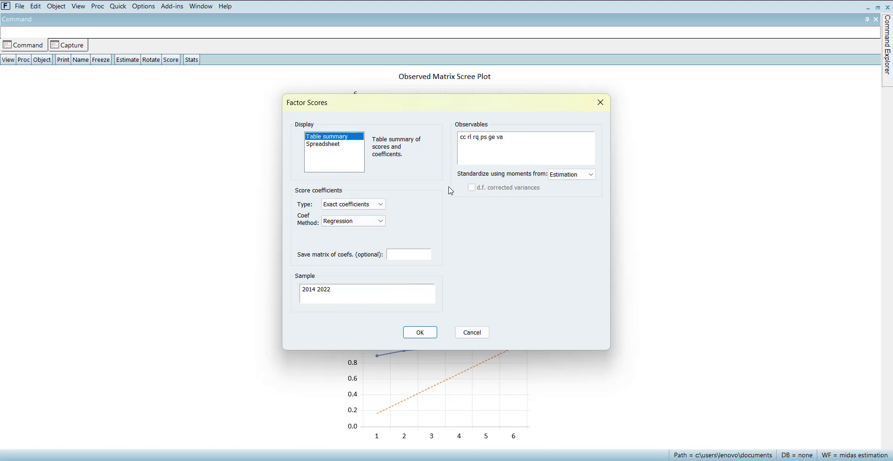
click(372, 209)
click(372, 208)
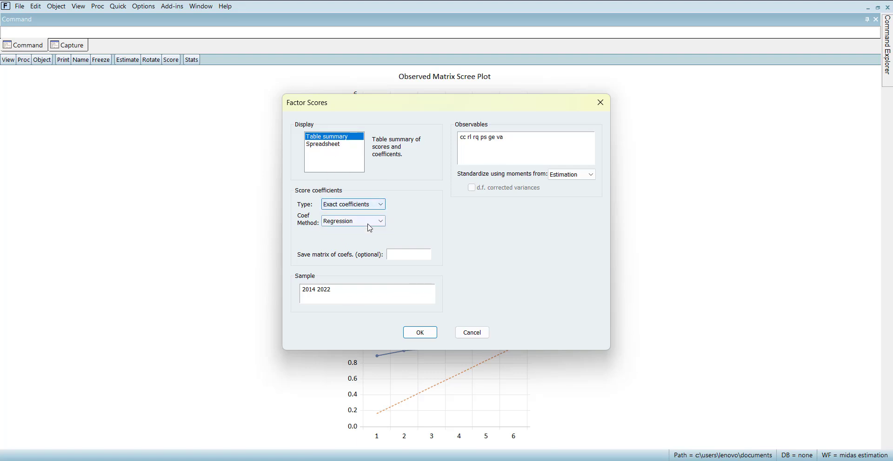
click(368, 222)
click(367, 228)
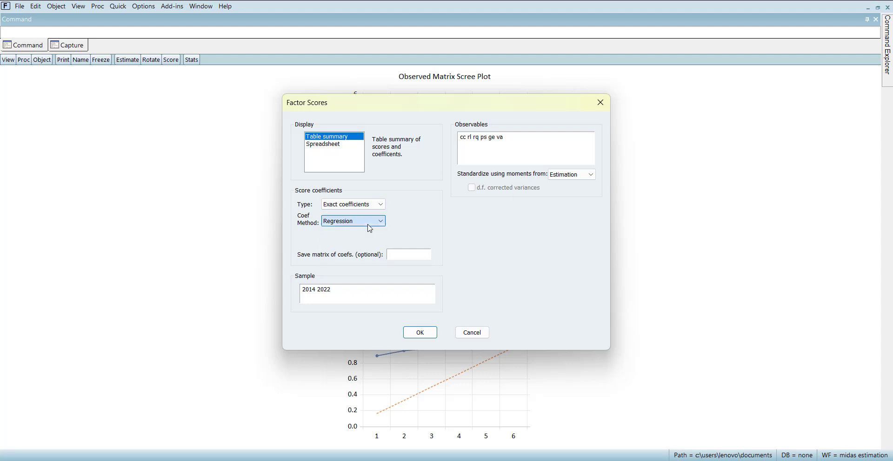
click(420, 333)
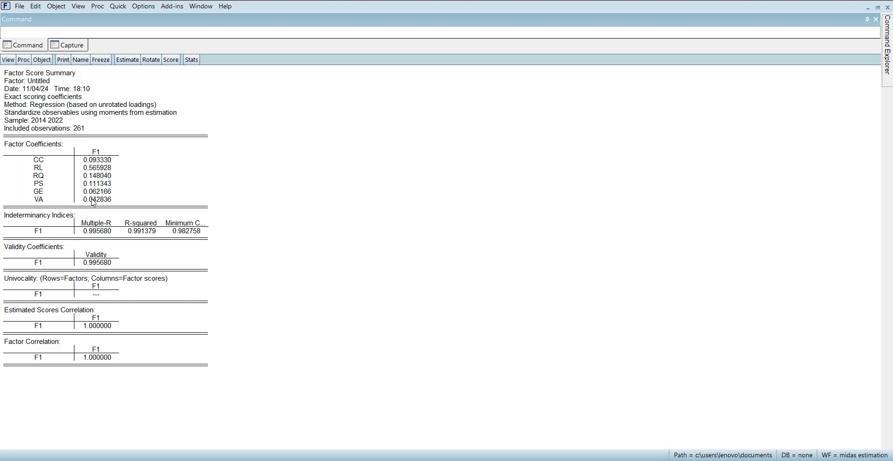
- Display the factor model's maximum absolute correlations and its Kaiser's Measure of Sampling Adequacy
click(7, 62)
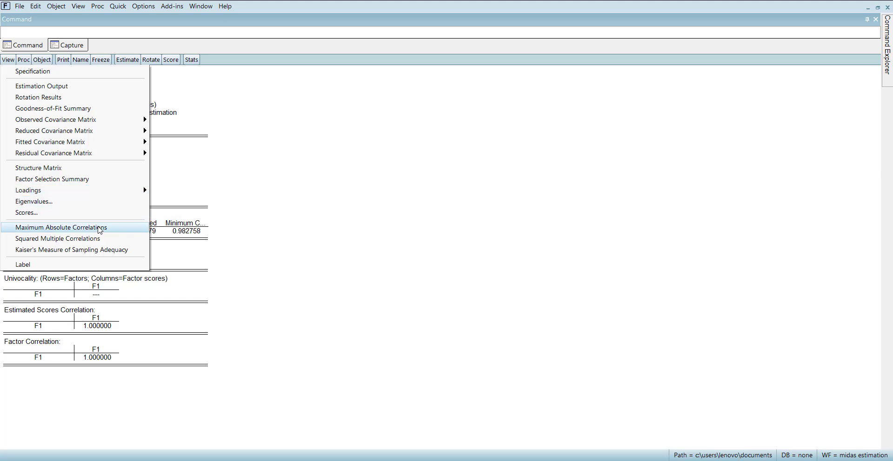
click(99, 230)
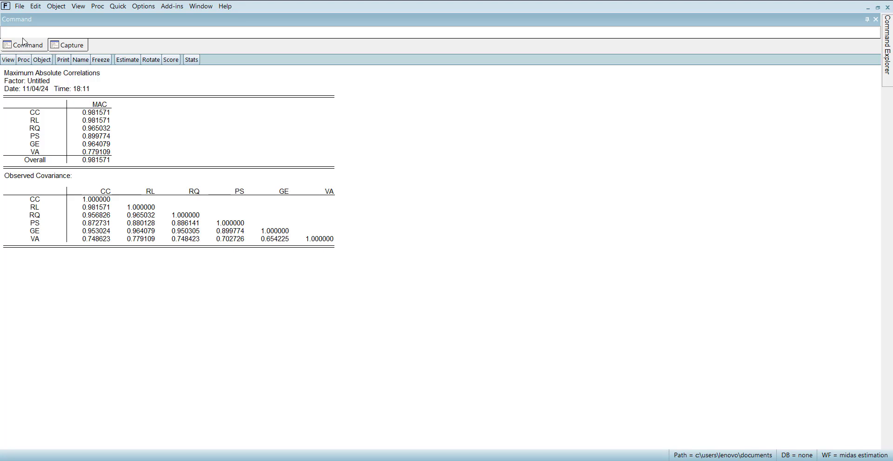
click(7, 59)
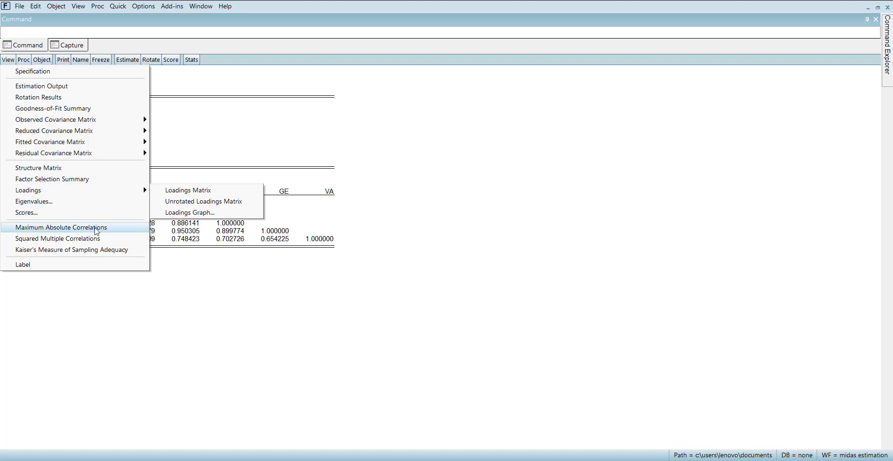
click(109, 252)
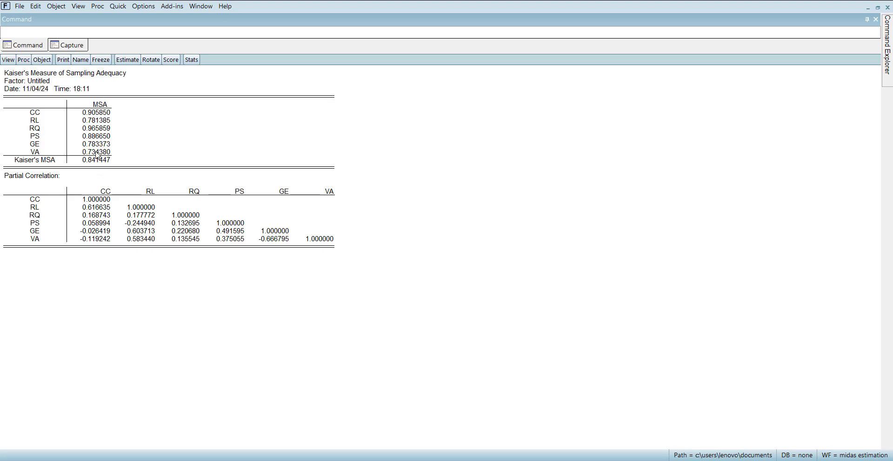
click(9, 60)
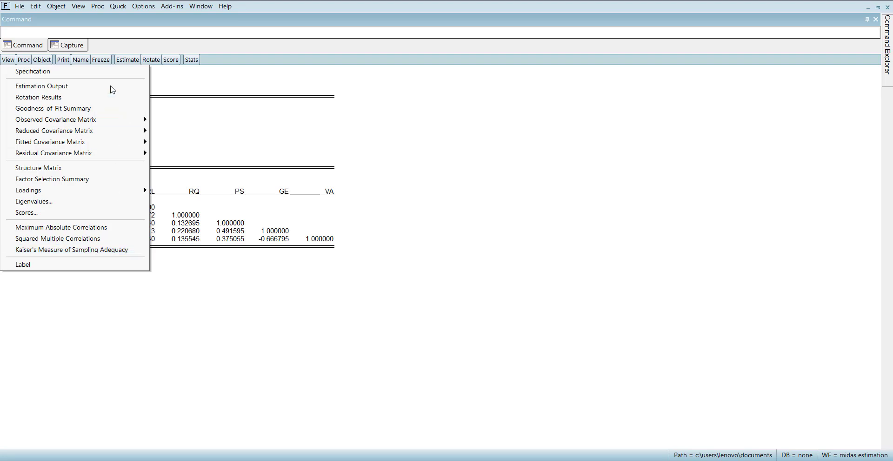
mouse_move(126, 122)
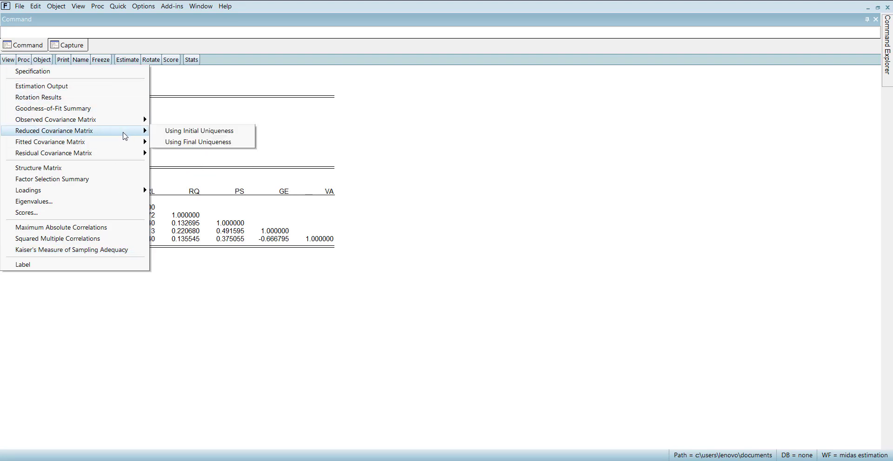
click(251, 334)
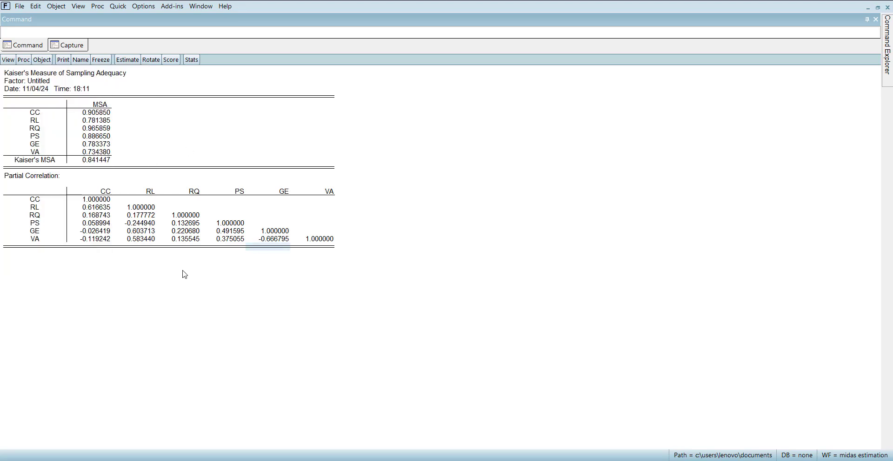